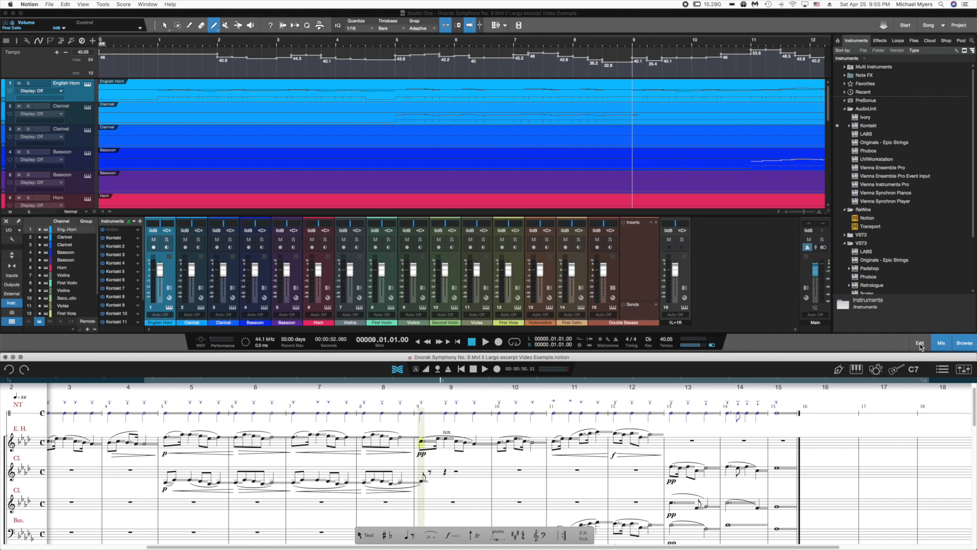
Open the English Horn part in the note editor and play it back from bar 9
left_click(920, 344)
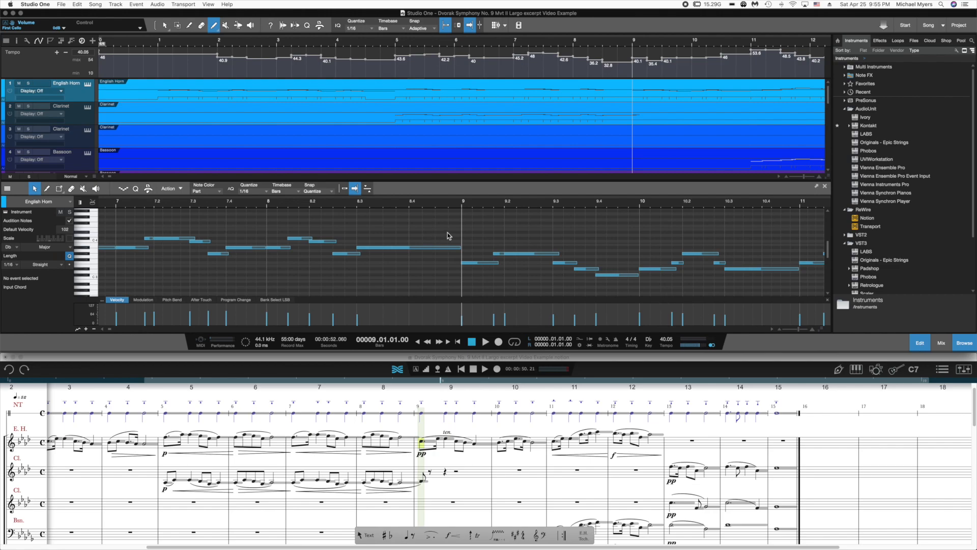
left_click(78, 101)
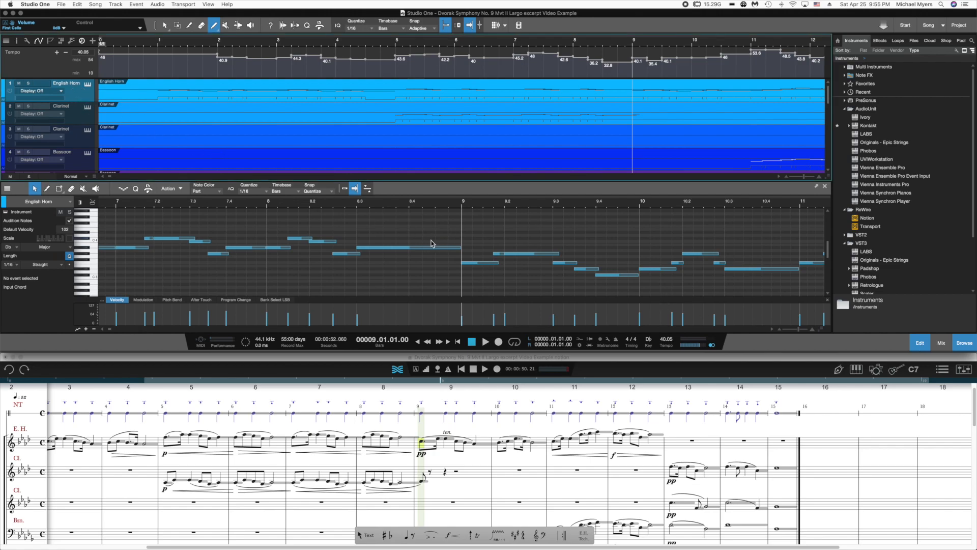
key("space")
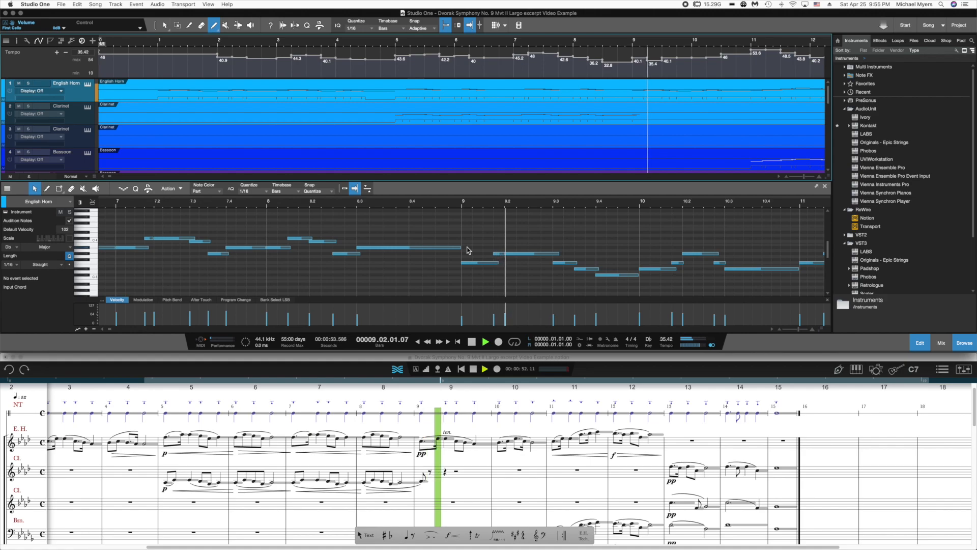
key("space")
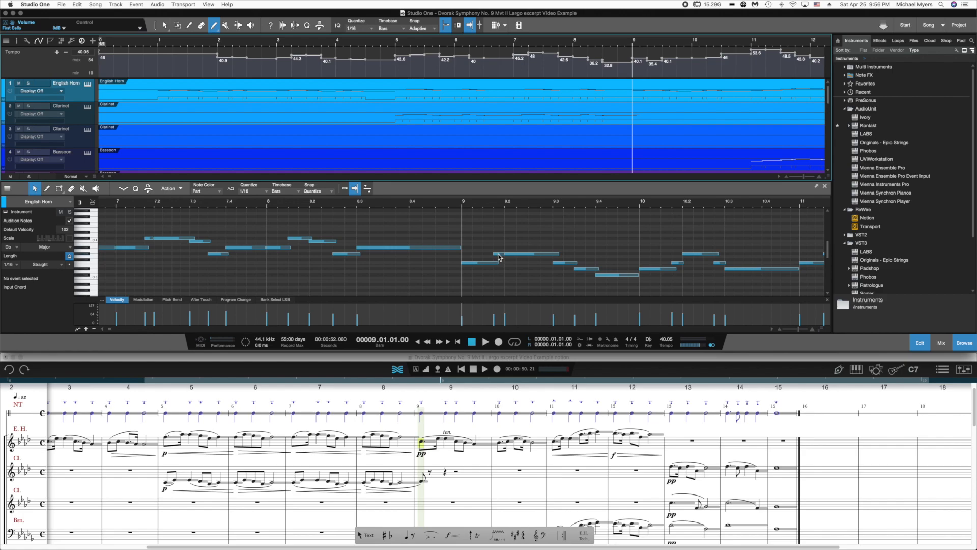
Shorten the short Ab3 note before beat 2 of bar 9 to end at about 9.1.4.85 and play the passage
left_click(498, 255)
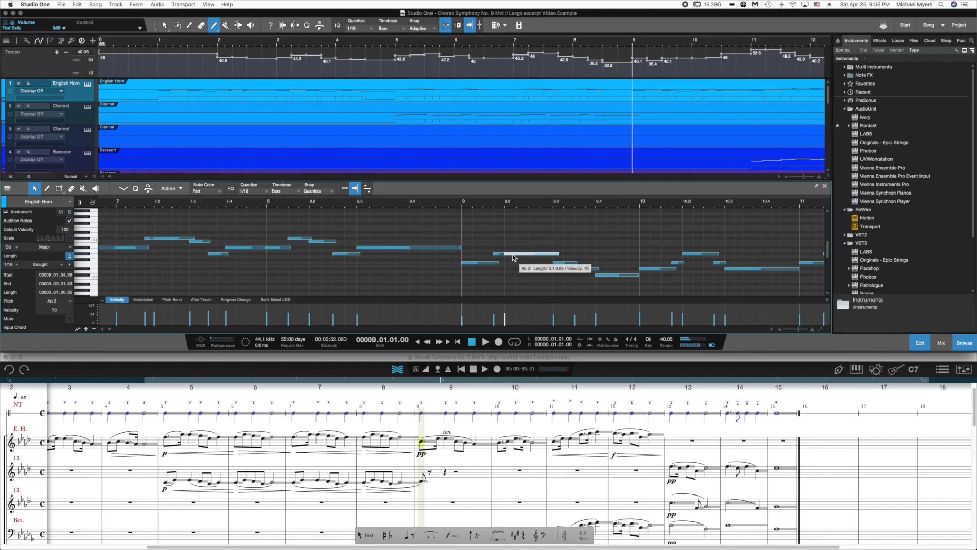
left_click(496, 253)
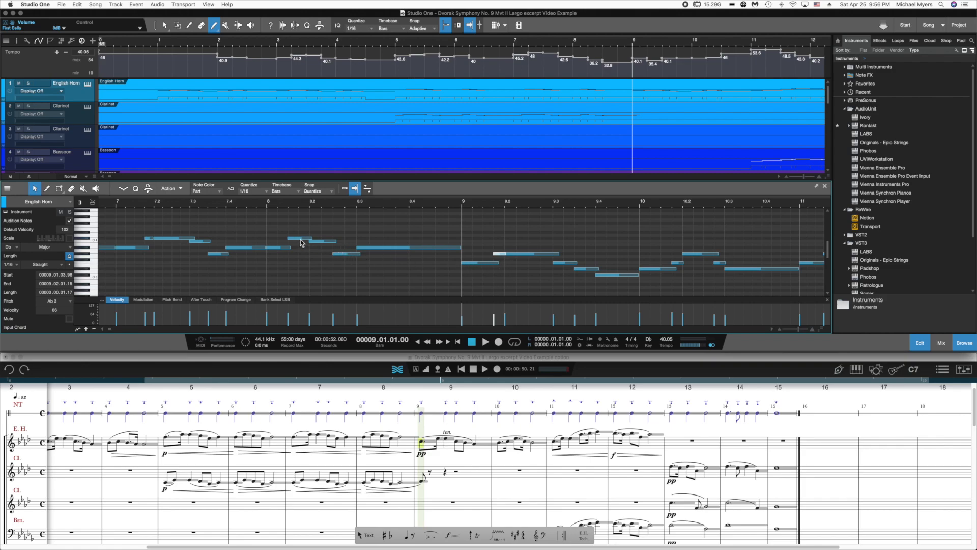
mouse_move(300, 242)
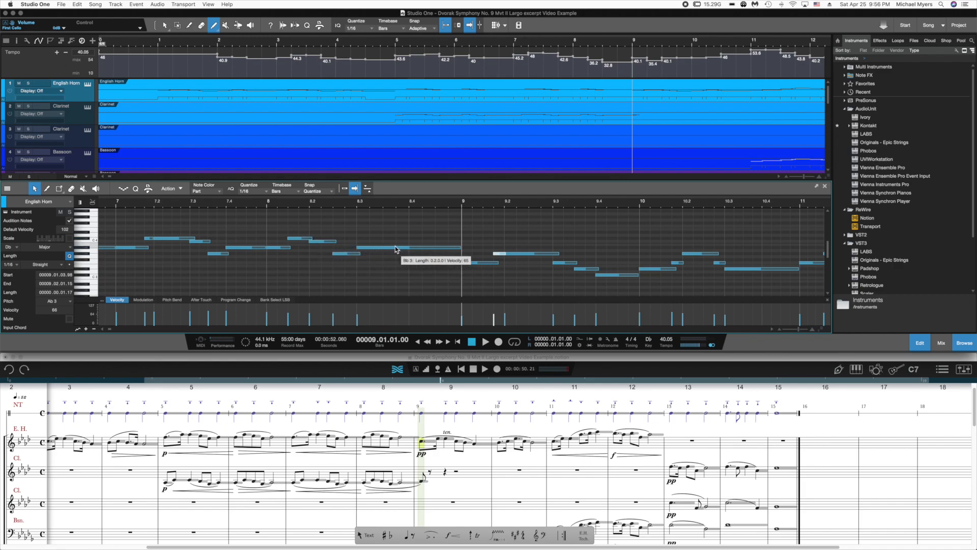
mouse_move(504, 256)
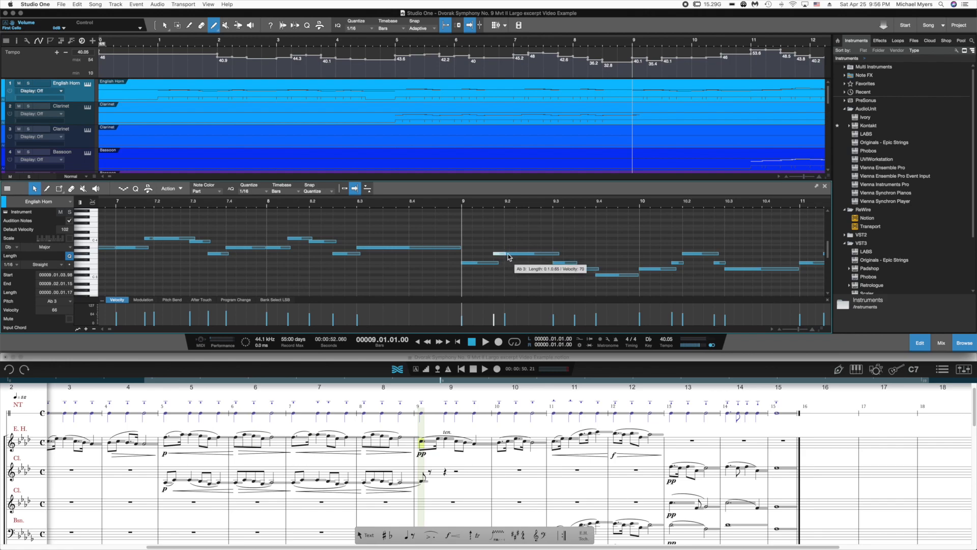
left_click_drag(507, 256, 501, 262)
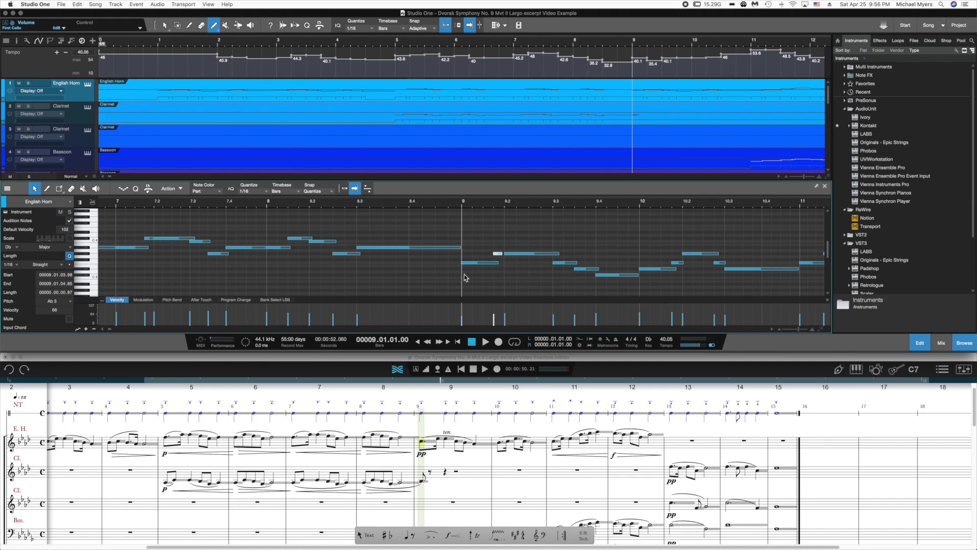
key("space")
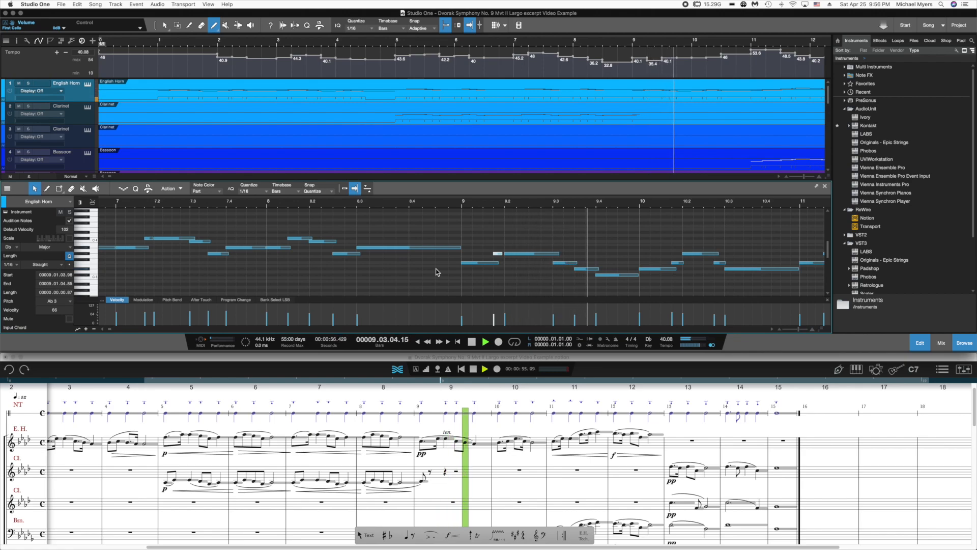
key("space")
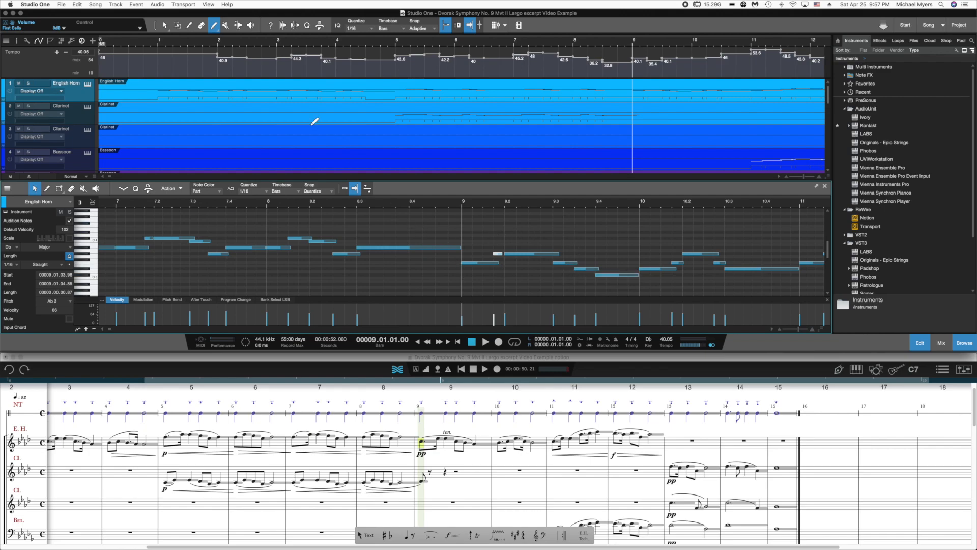
Send the note data of the selected tracks to Notion on this computer, merging it into the open document
left_click(95, 5)
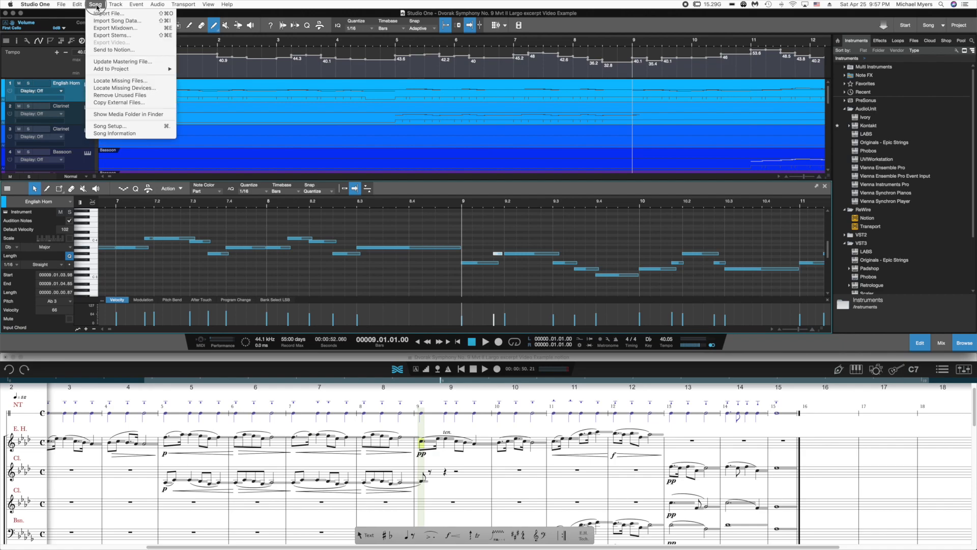
left_click(117, 50)
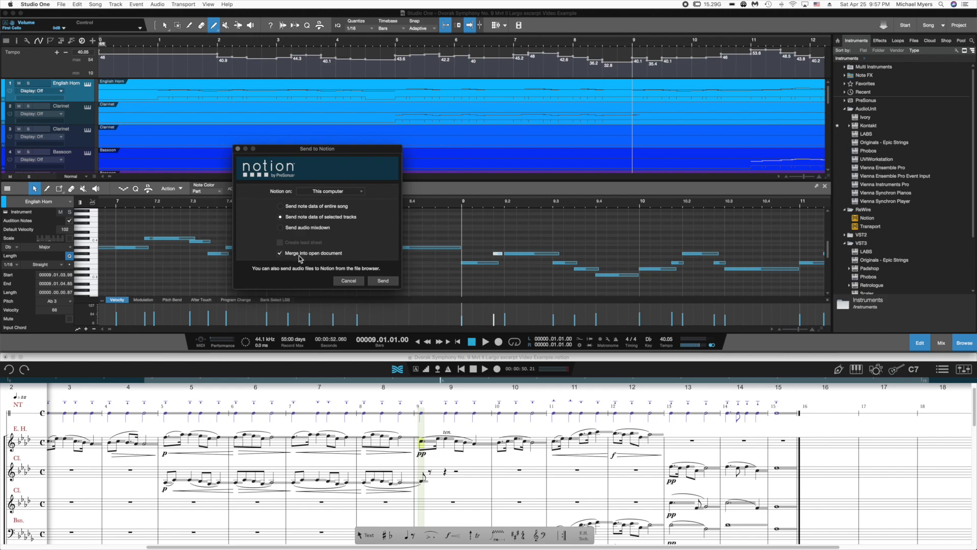
left_click(379, 281)
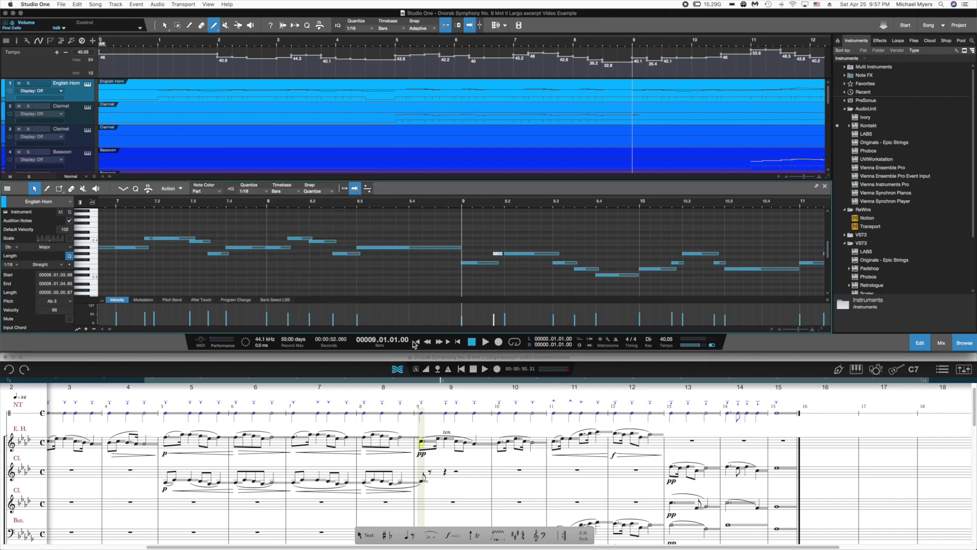
Switch to the Notion score and play it from bar 9 to review the merged English Horn notes
left_click(433, 449)
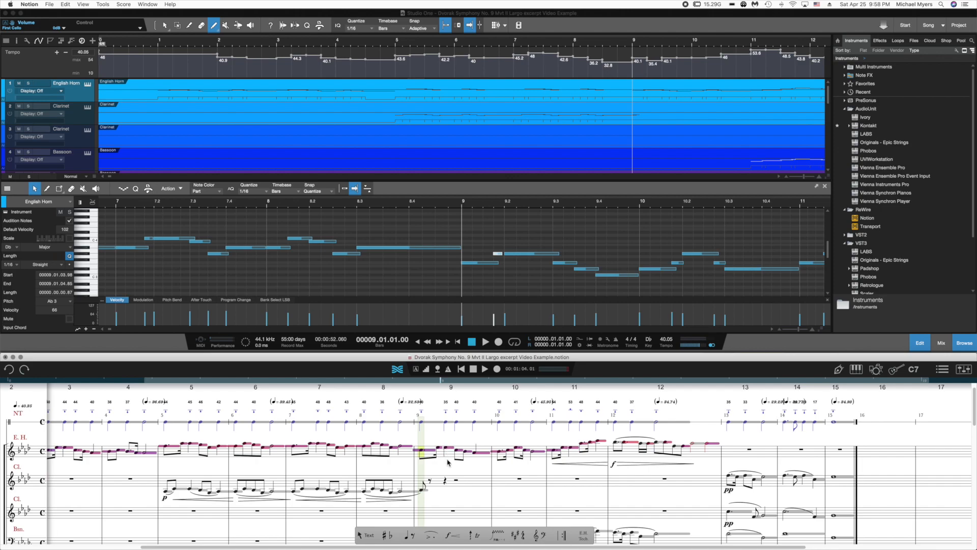
key("space")
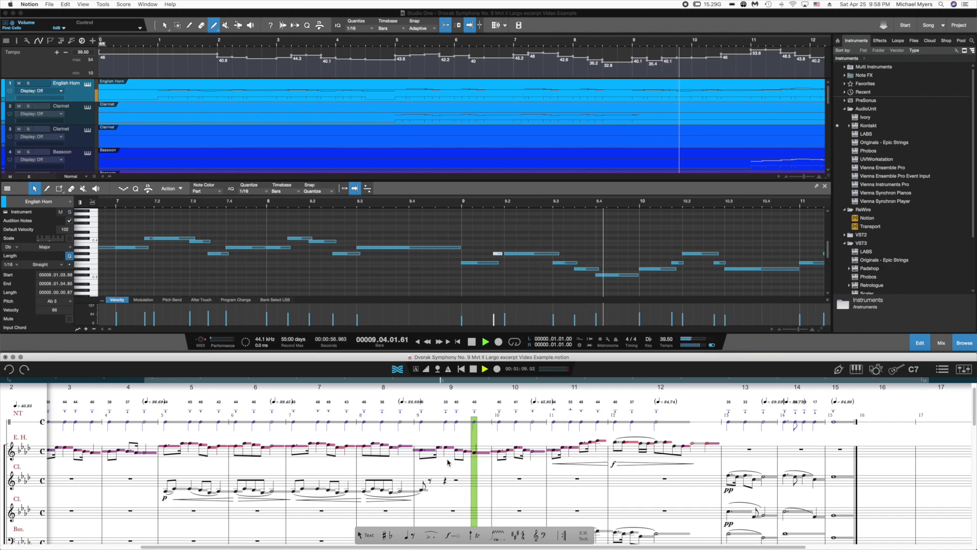
key("space")
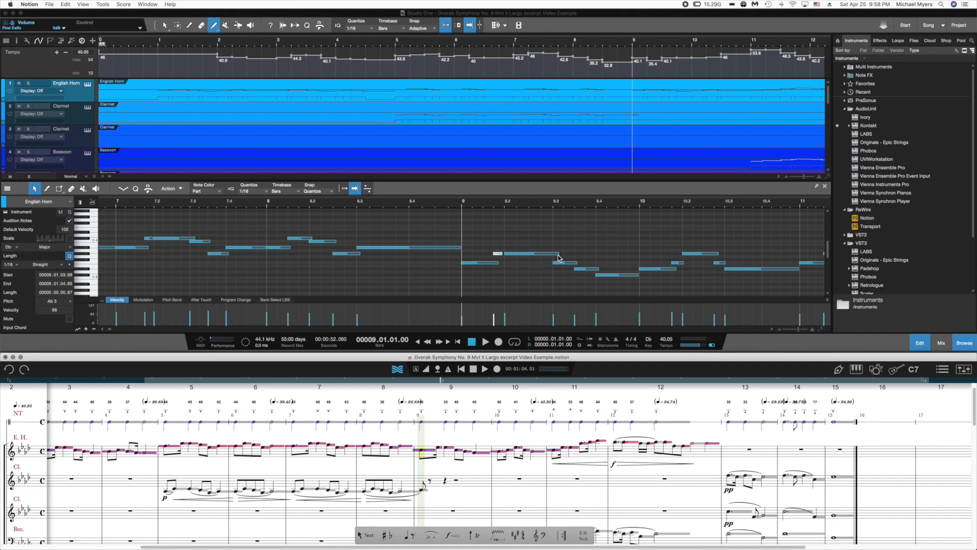
Return to Studio One and audition the English Horn passage from around beat 2 of bar 9
left_click(538, 265)
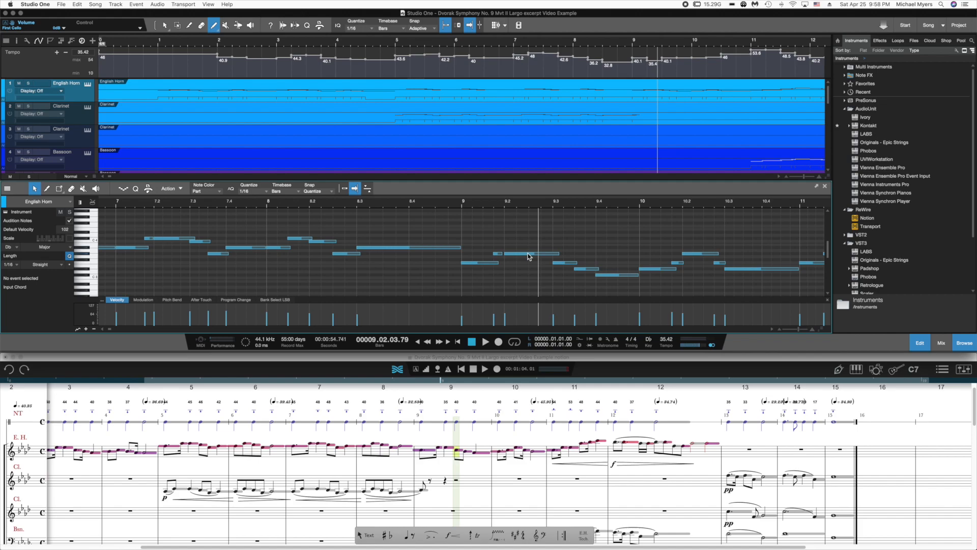
left_click(499, 247)
key("space")
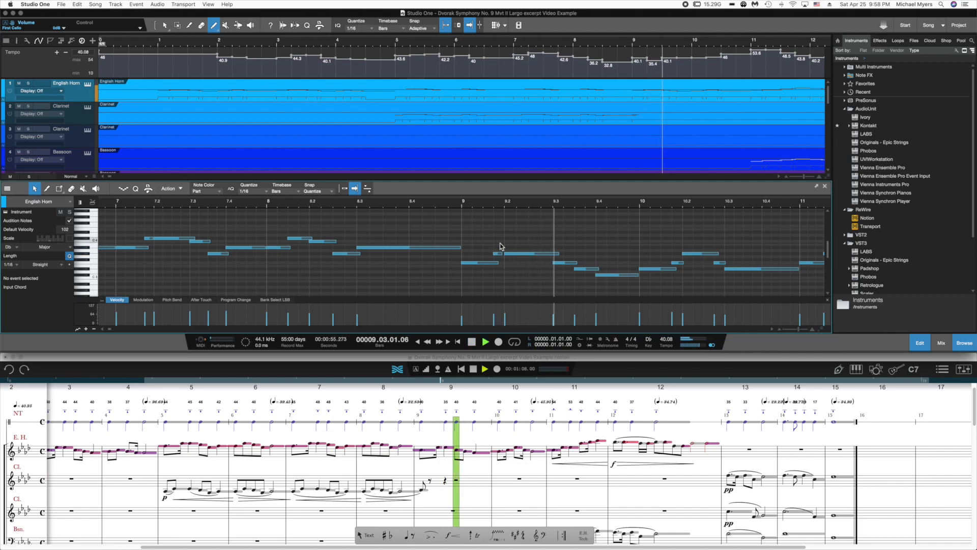
key("space")
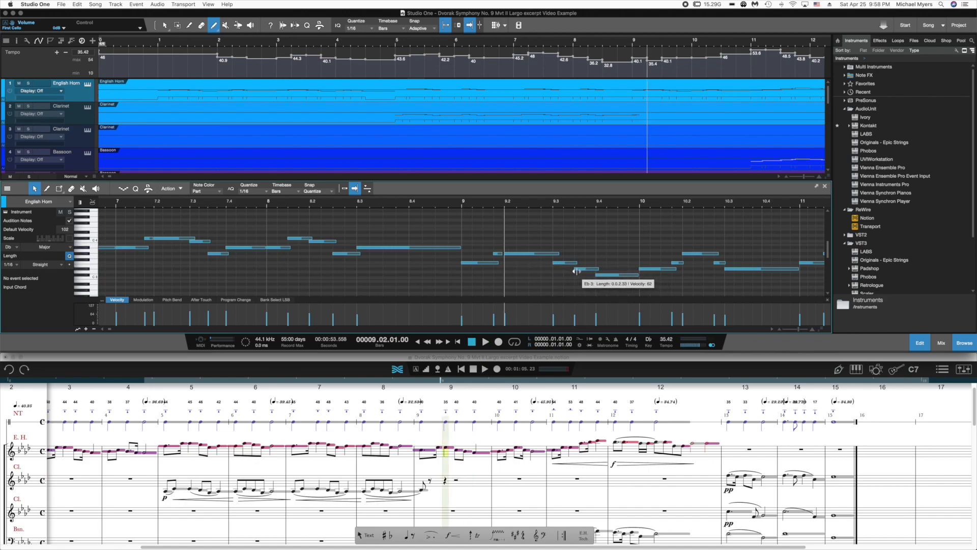
Nudge the F3 and Eb3 notes after beat 3 of bar 9 slightly later, lengthen the preceding Ab3 note, and play the passage
left_click(576, 268)
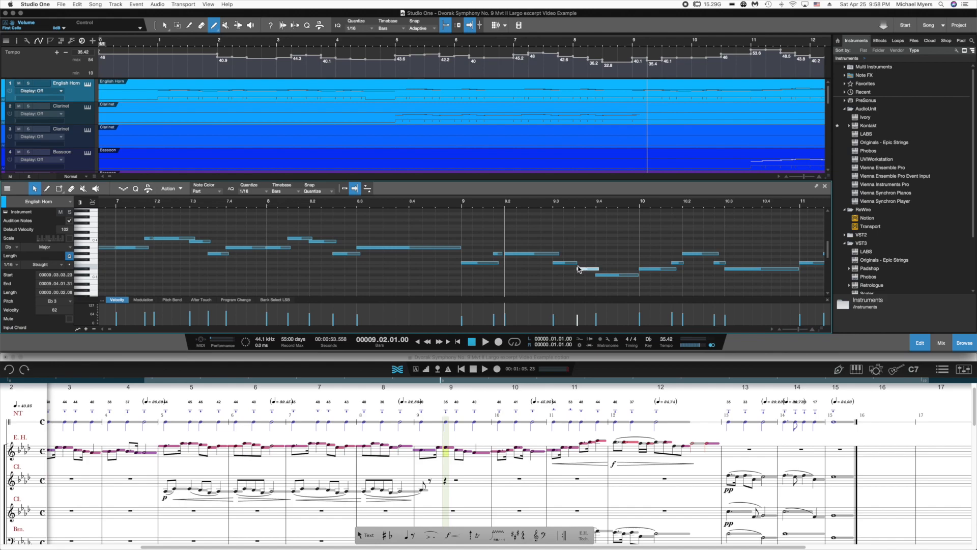
left_click(569, 264)
left_click_drag(569, 264, 570, 264)
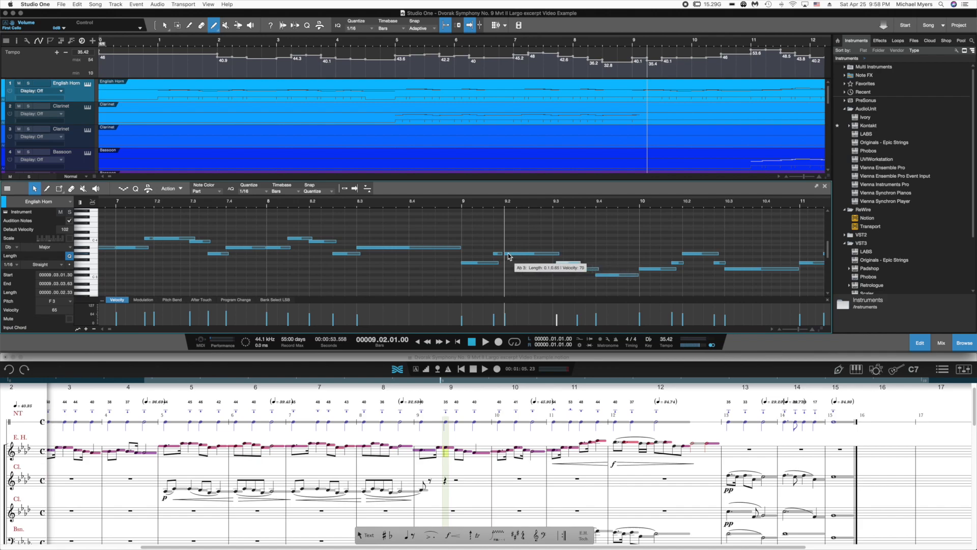
left_click_drag(559, 254, 583, 270)
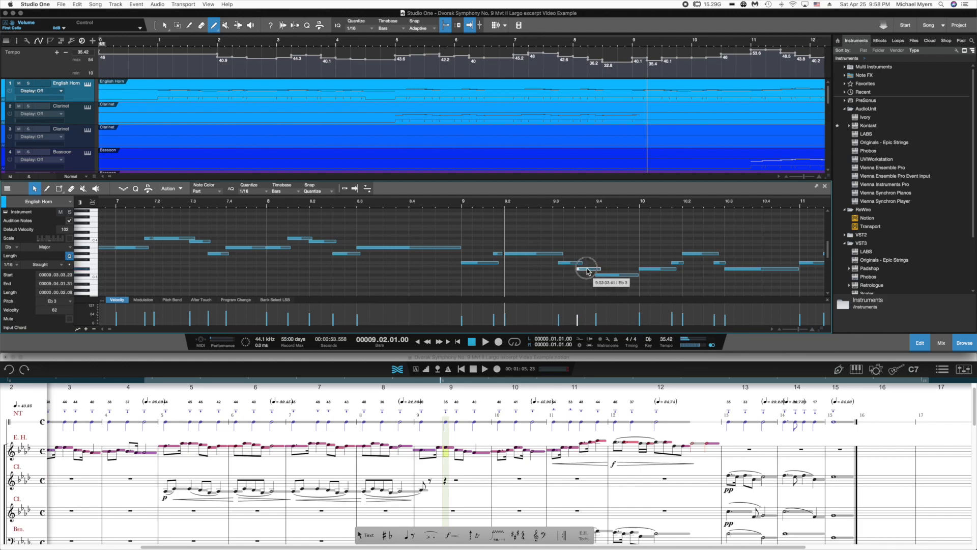
left_click(459, 239)
key("space")
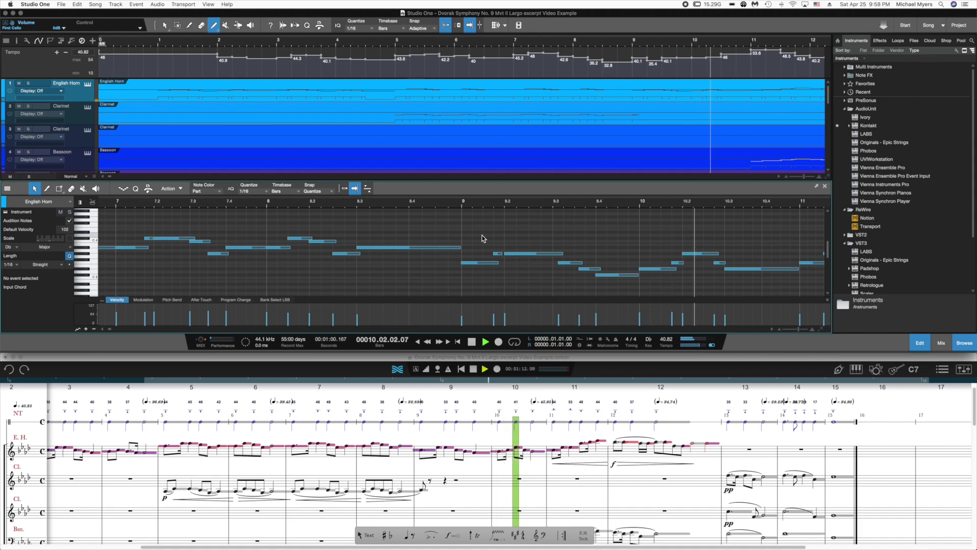
key("space")
Try shifting the F3 and Eb3 notes in bar 9 a little later again and audition the timing
left_click_drag(572, 264, 592, 273)
left_click(589, 270)
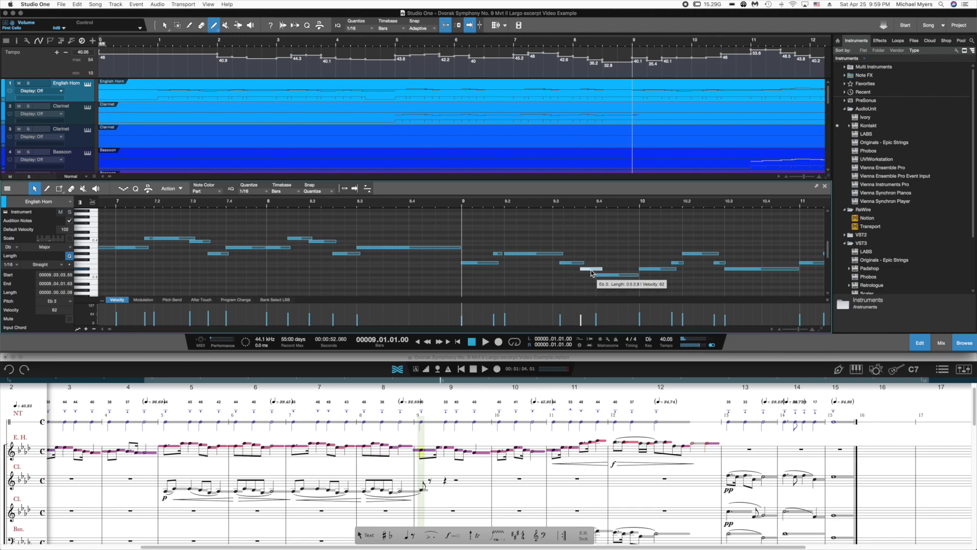
left_click(453, 231)
key("space")
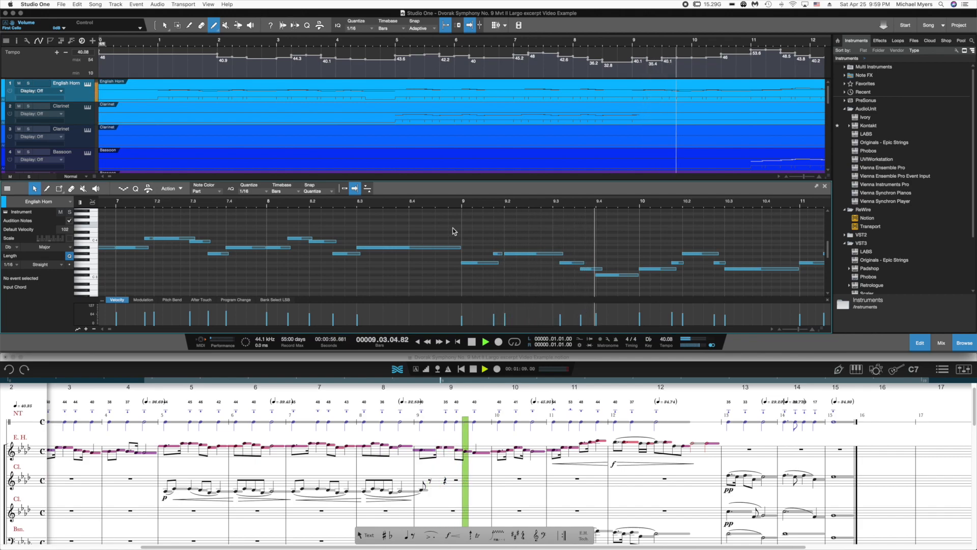
key("space")
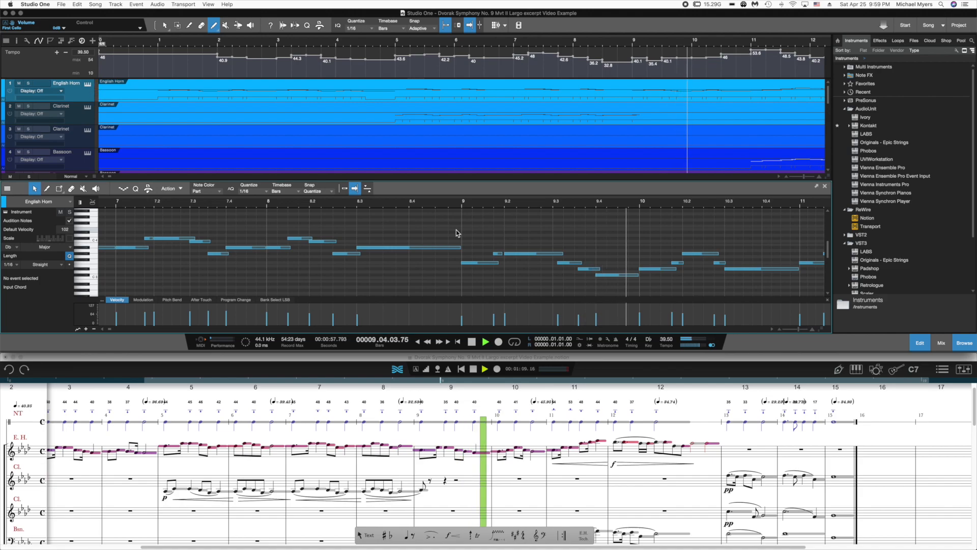
key("space")
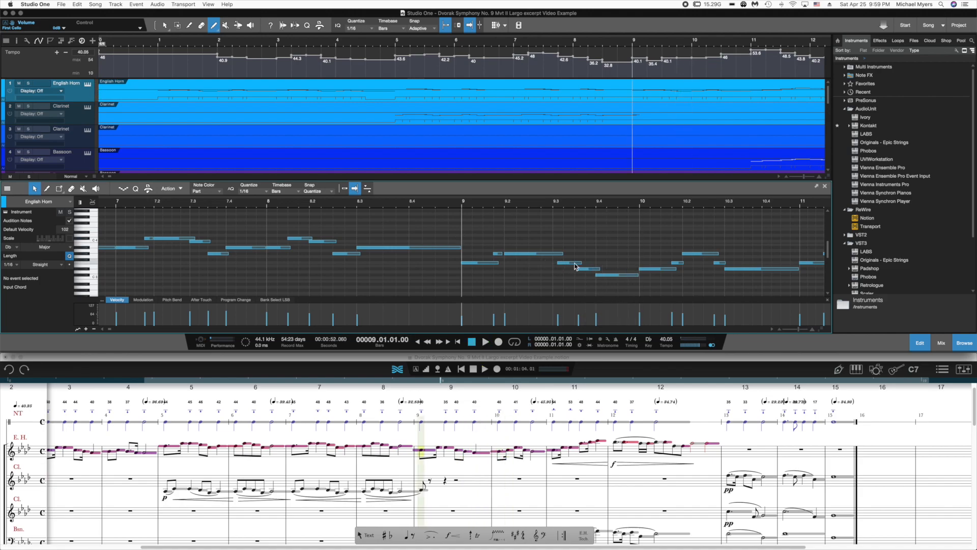
Move bar 9's Eb3 and F3 notes slightly later, extend the long Ab3 note to meet them, and play from just before the bar
mouse_move(574, 263)
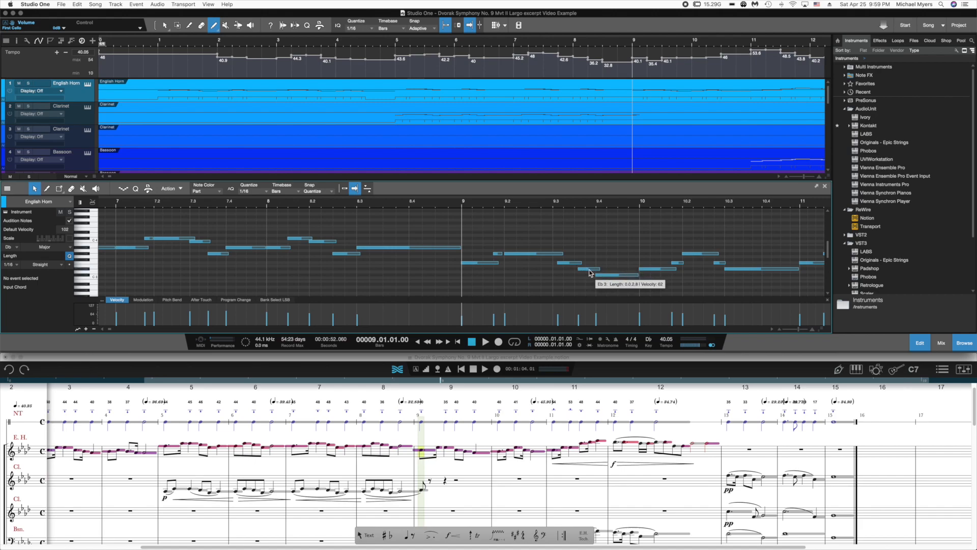
left_click(590, 272)
left_click(569, 263)
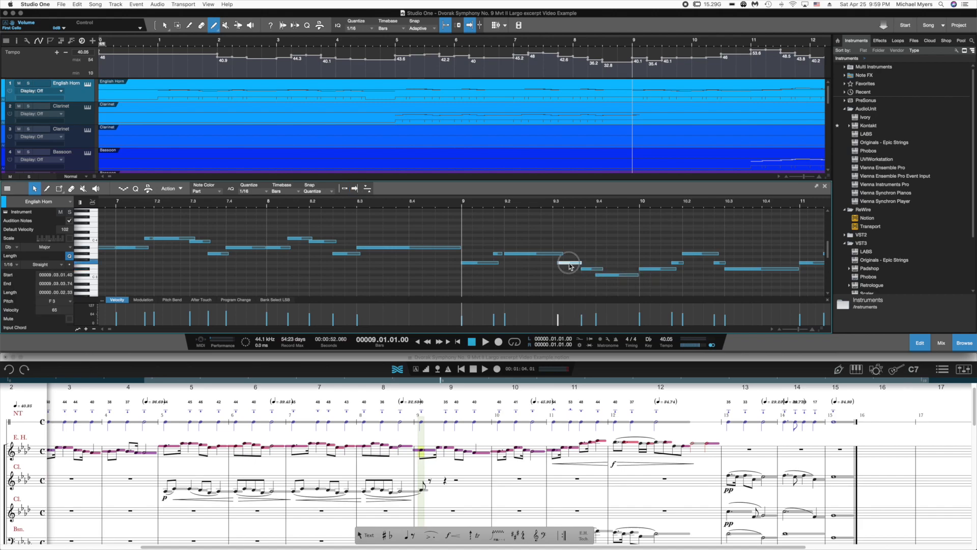
left_click_drag(563, 253, 566, 254)
left_click(454, 229)
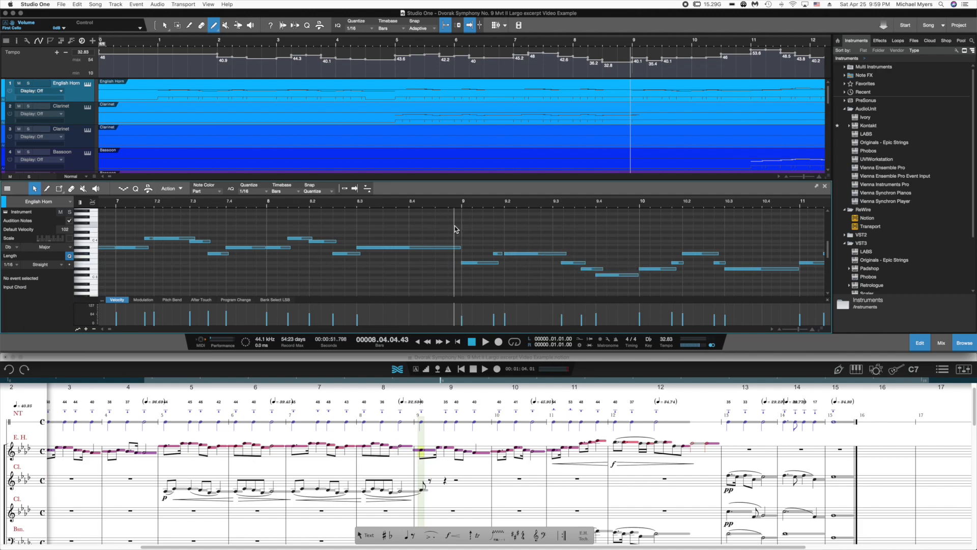
key("space")
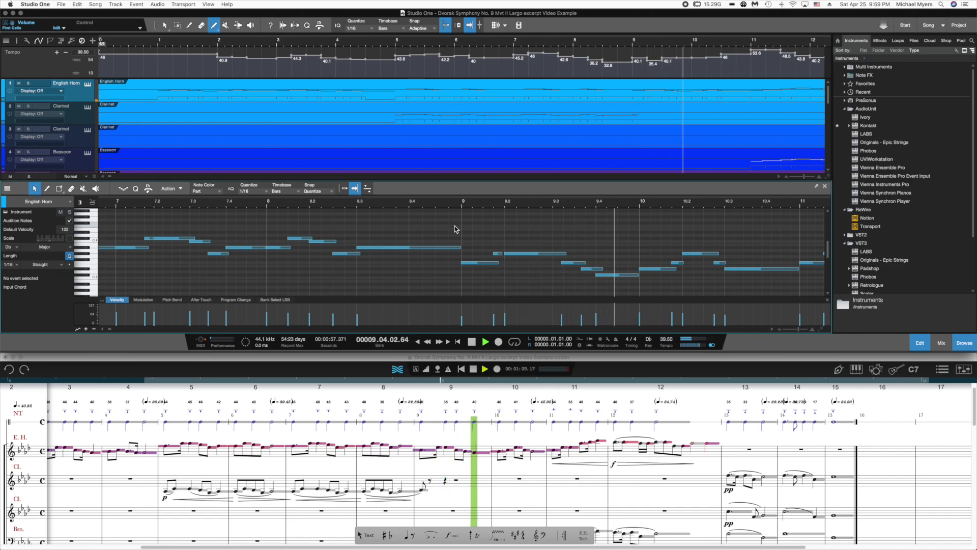
key("space")
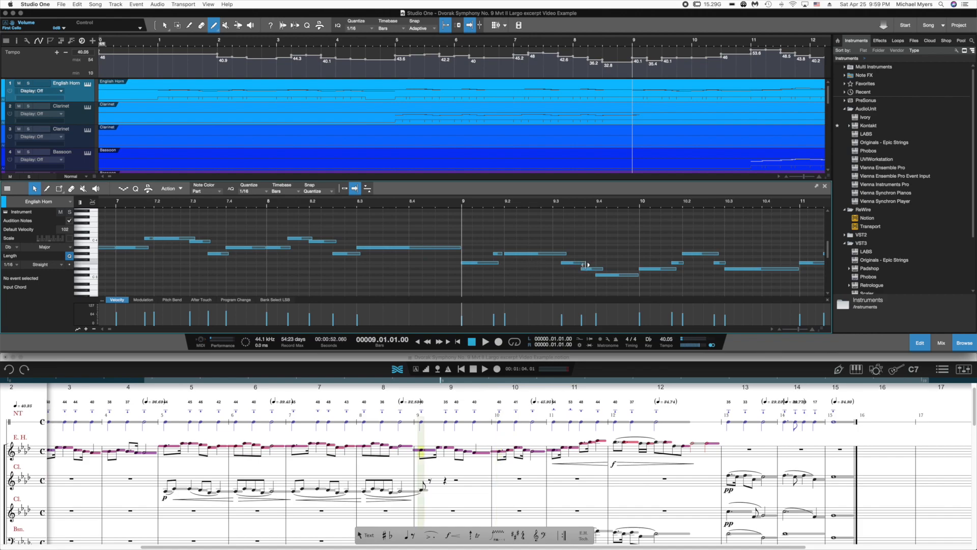
Lengthen bar 9's F3 note and trim the following Eb3 note to start at about 9.3.3.87, playing the bar back
left_click(585, 265)
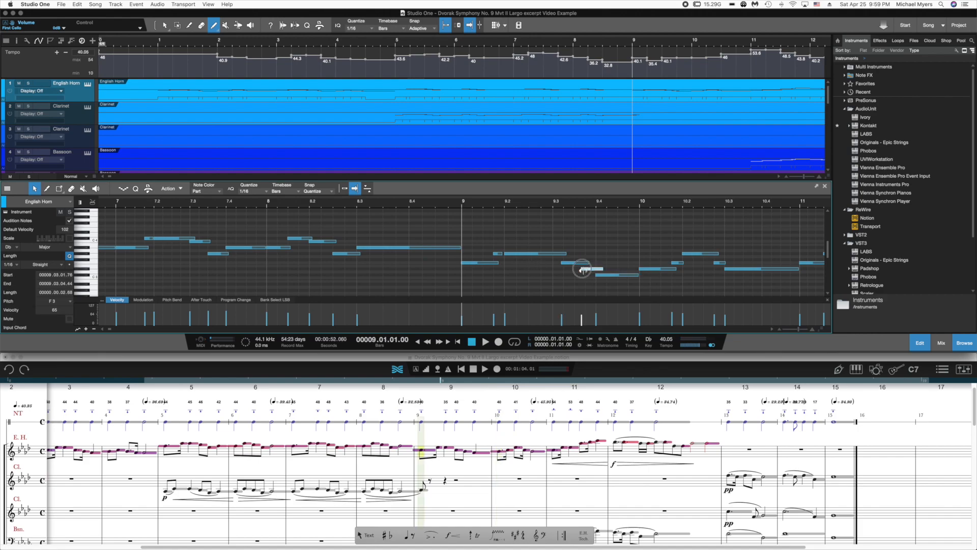
left_click(588, 269)
key("space")
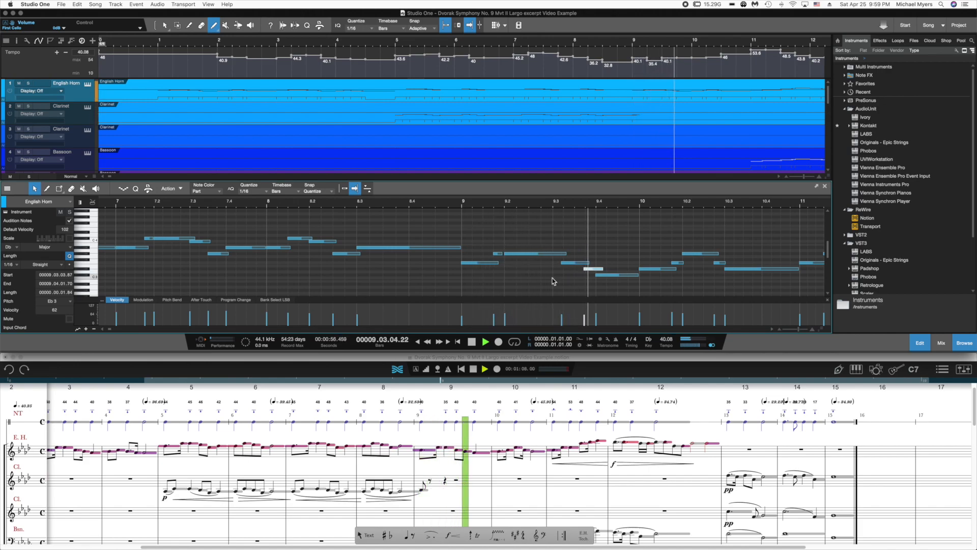
Make bar 9's F3 and Eb3 notes start slightly later, with the Eb3 at about 9.3.4.01, and play the passage from bar 9
key("space")
left_click_drag(562, 263, 585, 269)
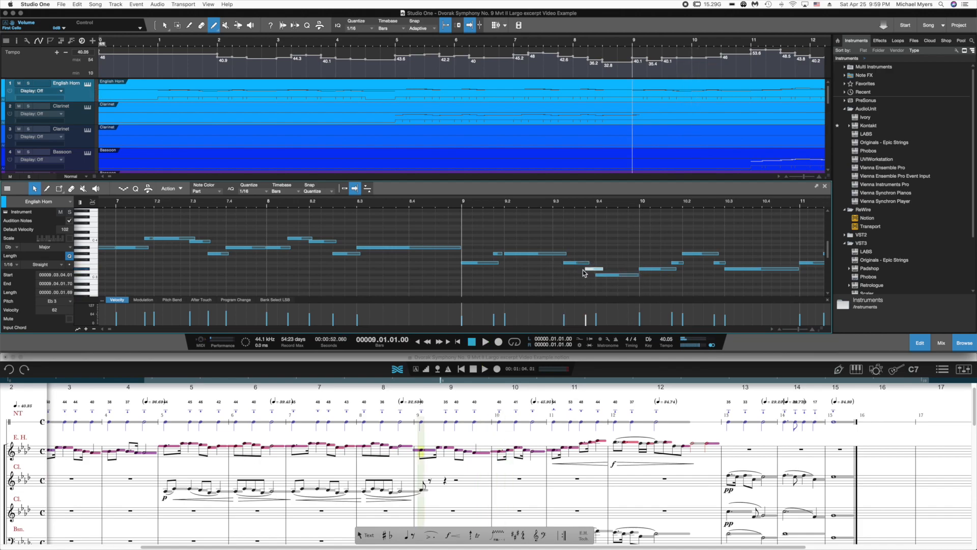
key("space")
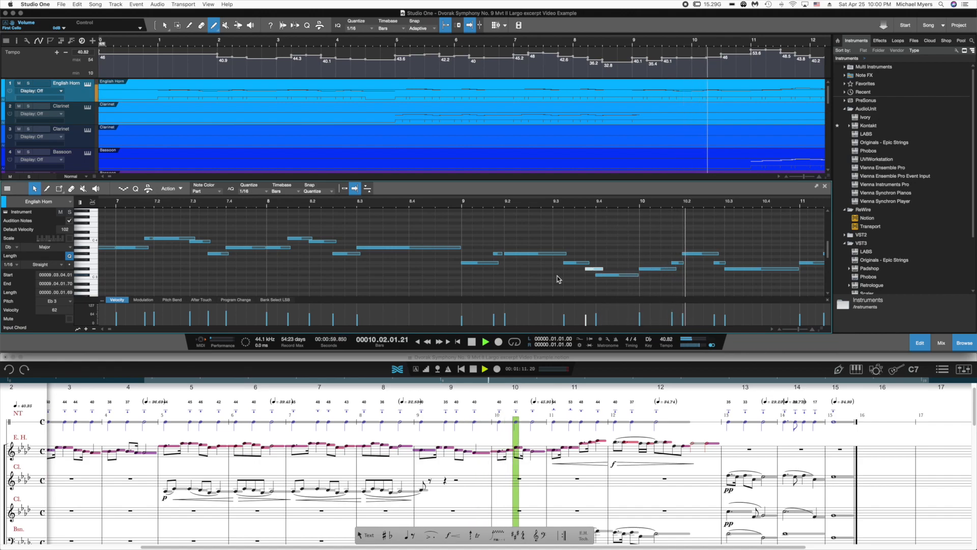
key("space")
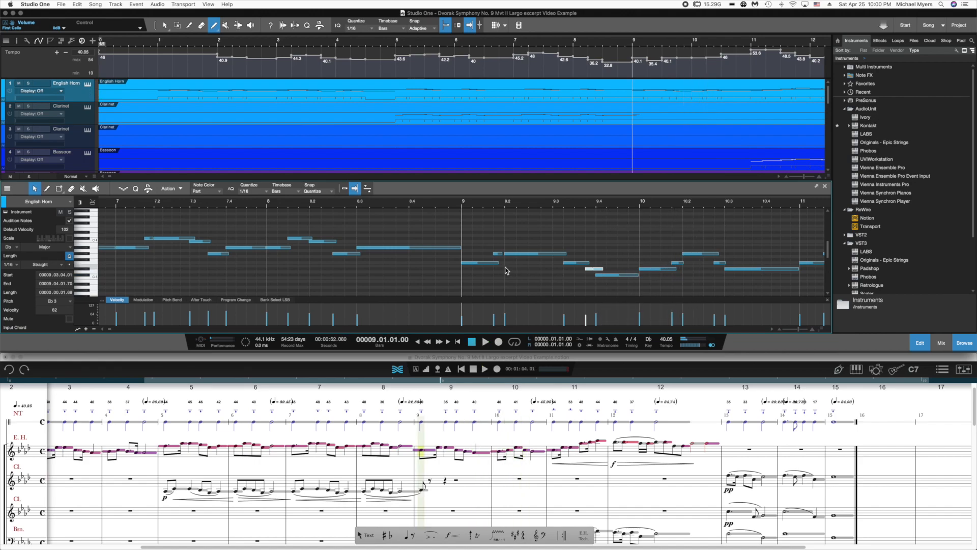
Place the playback cursor just before bar 9 and send the selected English Horn track's note data to Notion, merging into the open document
left_click(446, 232)
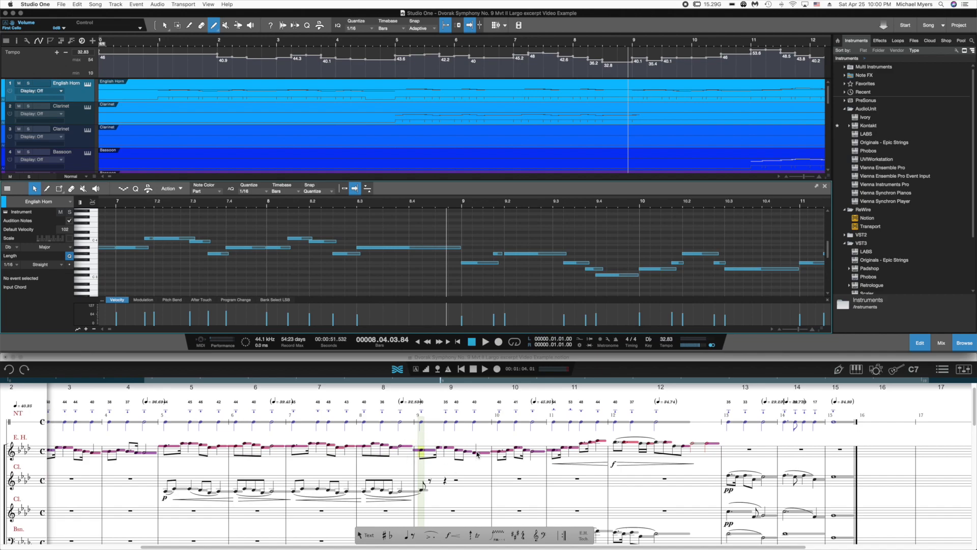
left_click(458, 234)
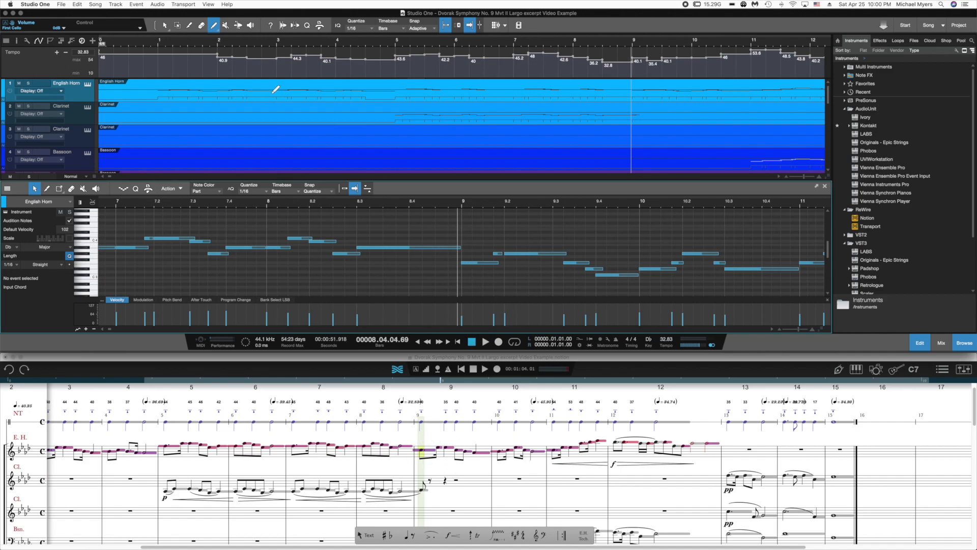
left_click(95, 4)
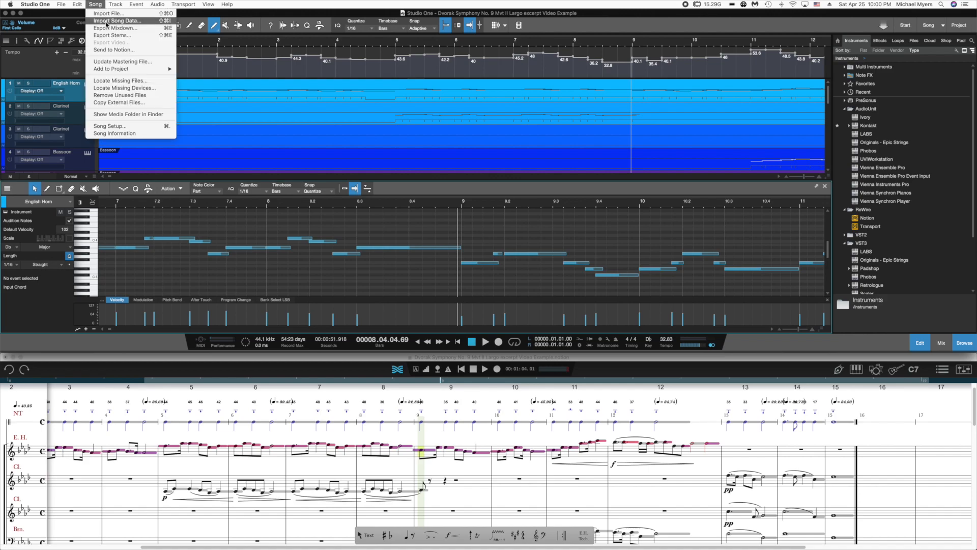
left_click(116, 50)
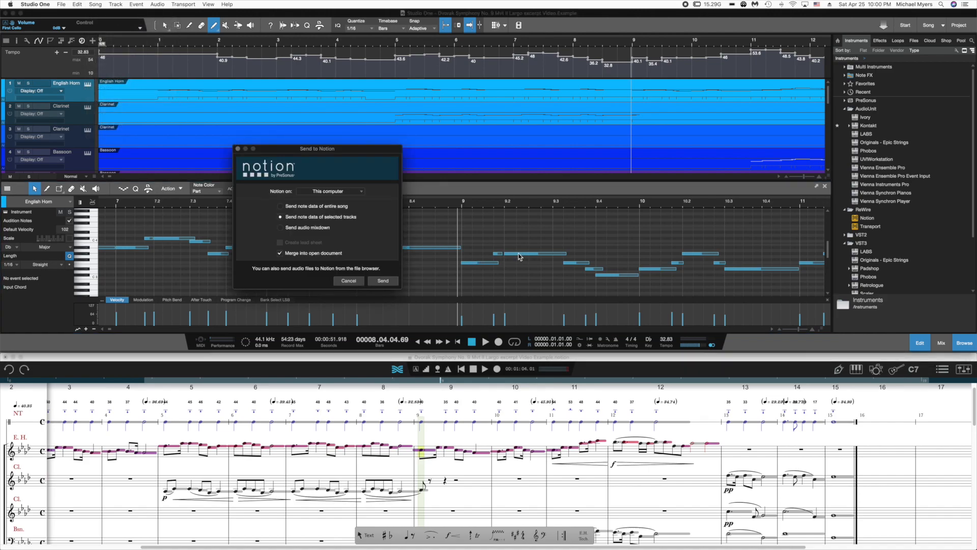
left_click(382, 281)
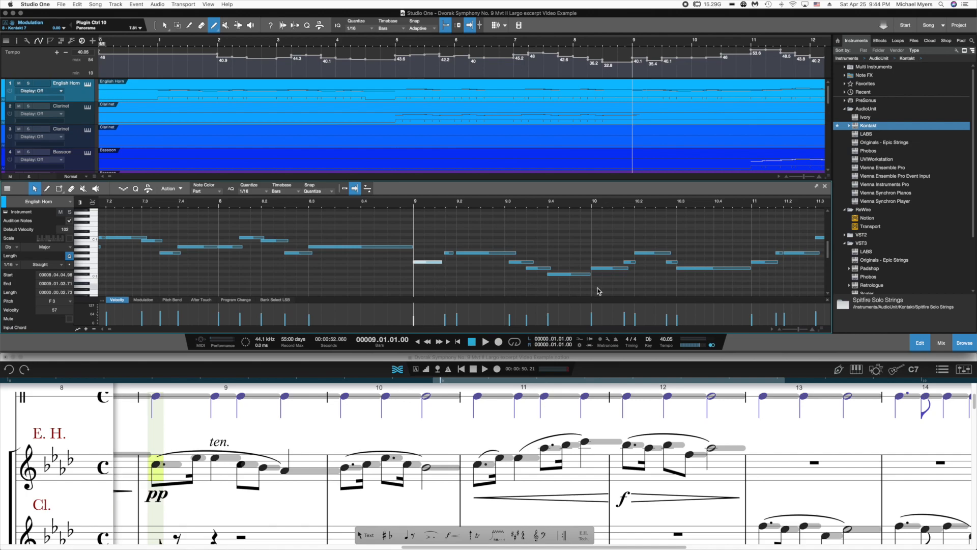
Show the mixing console with the instrument channels in place of the note editor
left_click(941, 342)
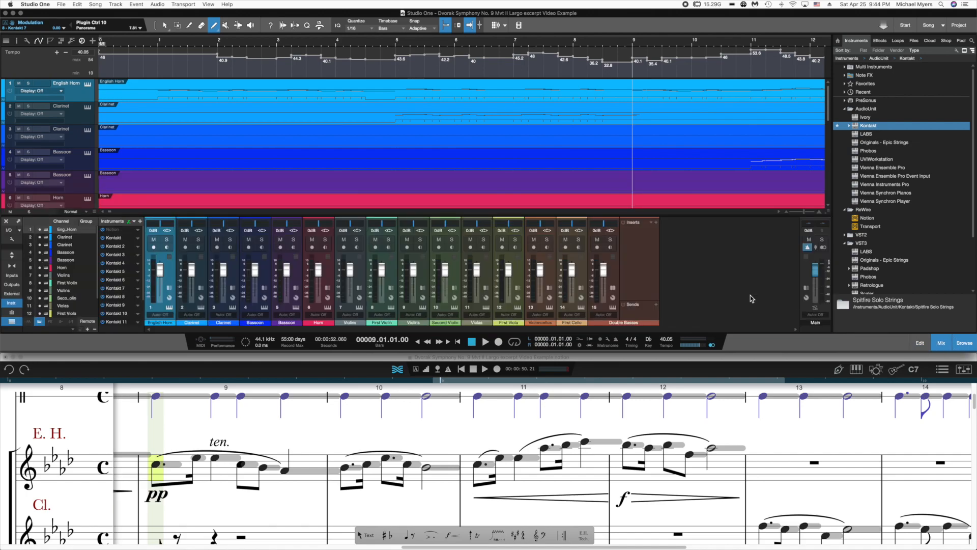